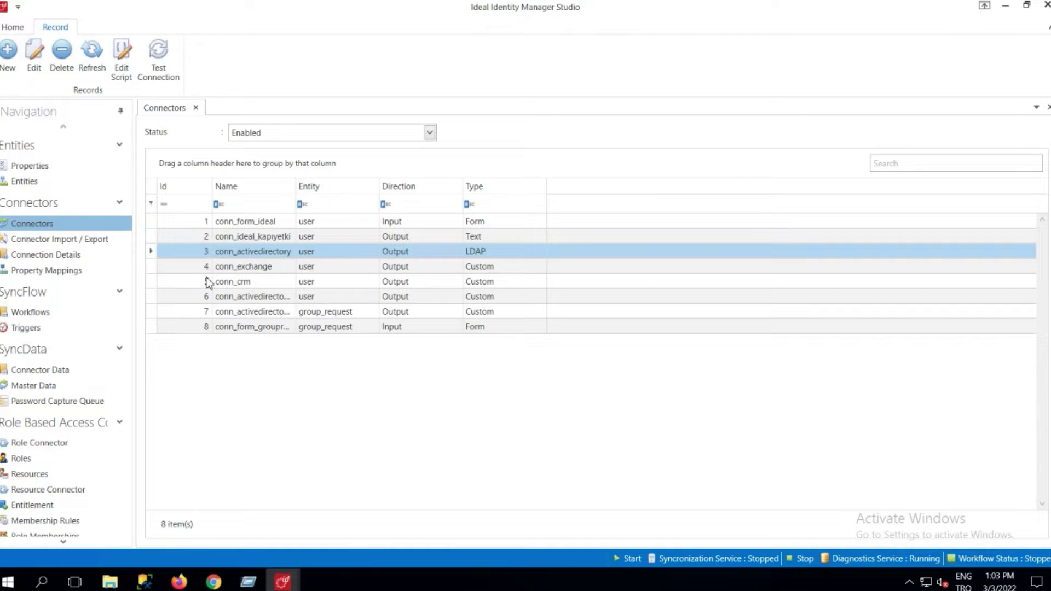
Check which connector types the new connector wizard offers, and close it without creating one.
left_click(7, 66)
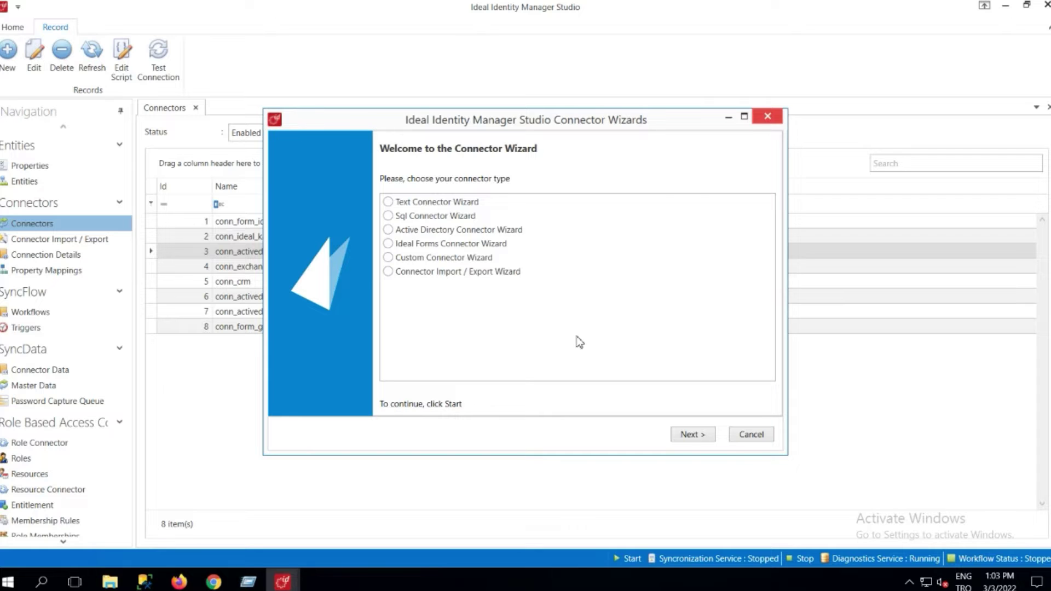
left_click(752, 435)
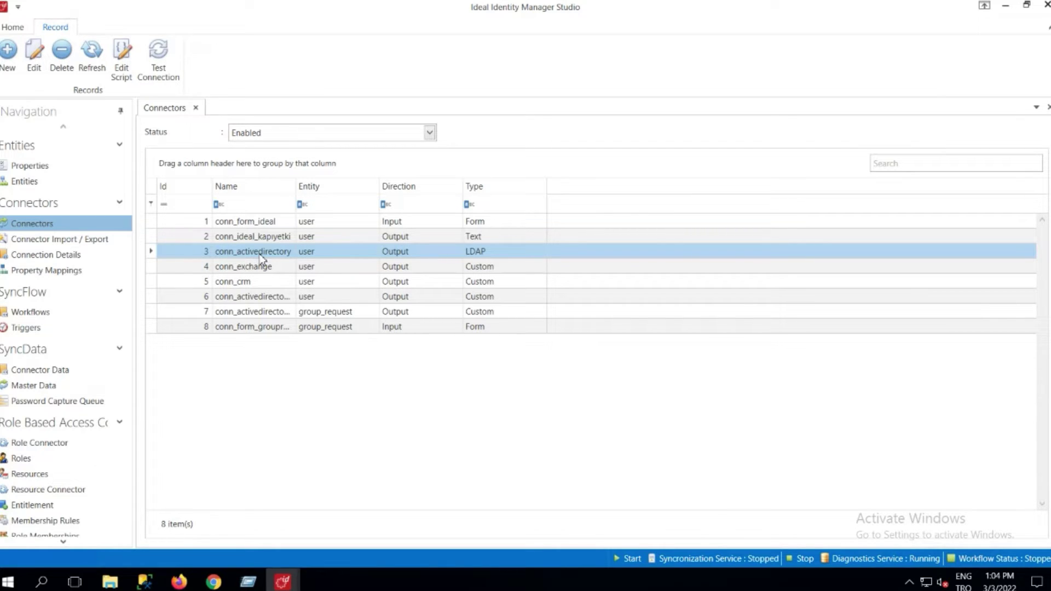
Open the conn_activedirectory connector for editing and keep its Output Connector direction and existing connection details.
left_click(29, 66)
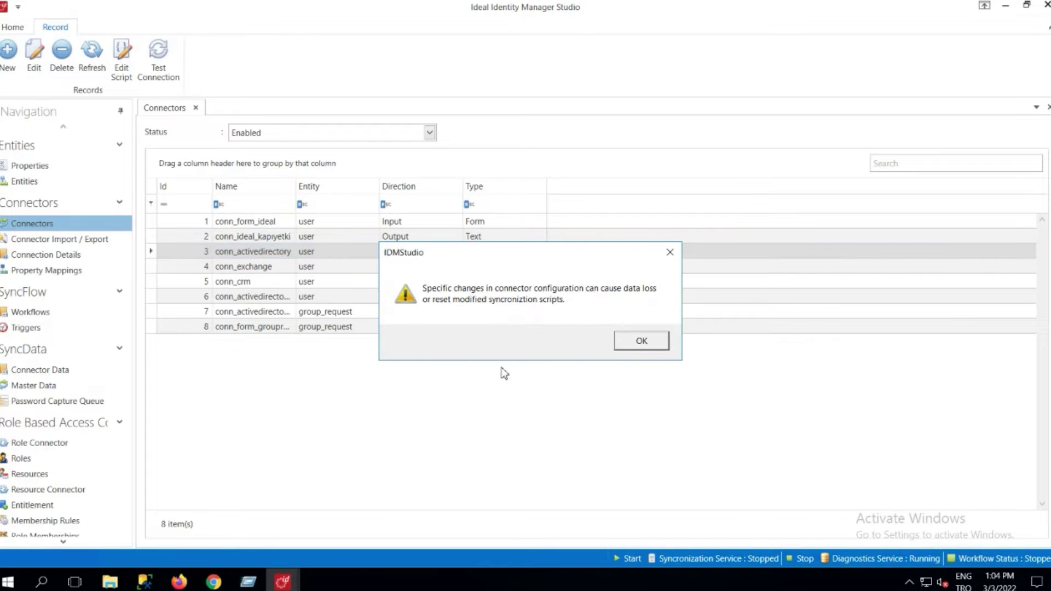
left_click(640, 342)
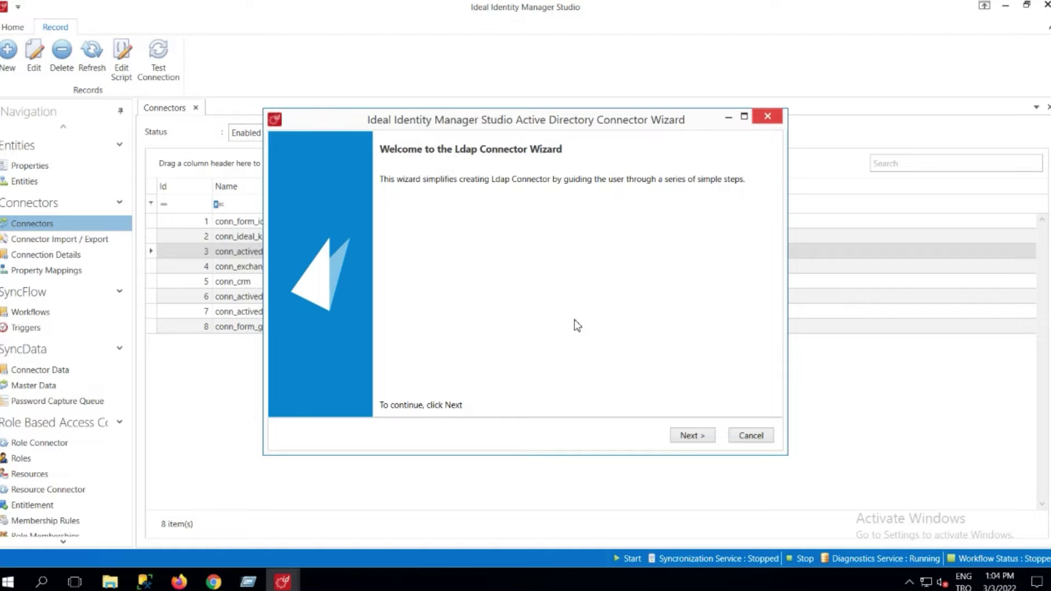
left_click(691, 435)
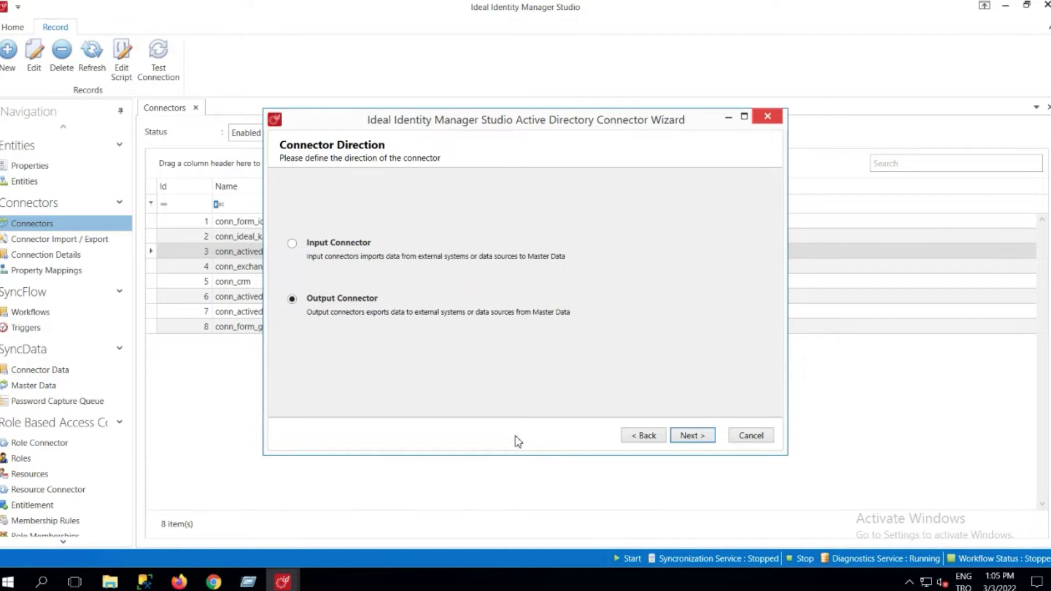
left_click(679, 436)
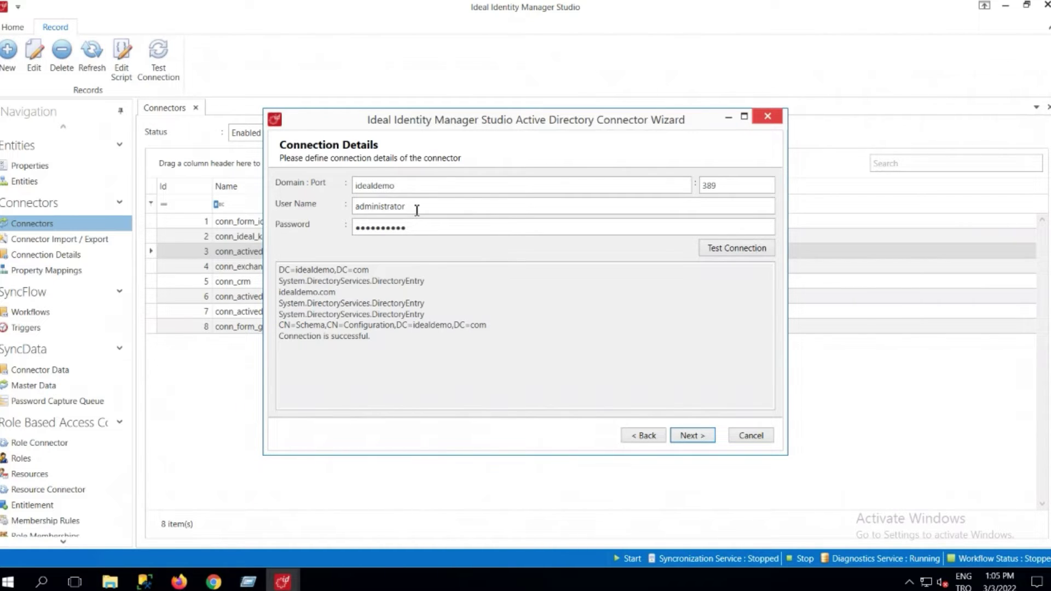
left_click_drag(386, 340, 279, 338)
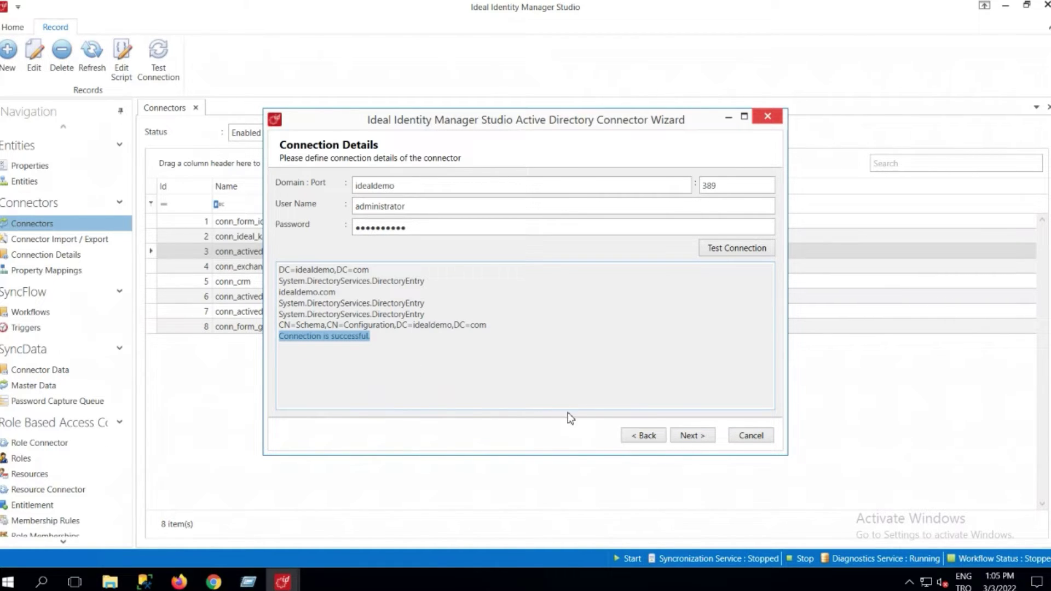
left_click(694, 439)
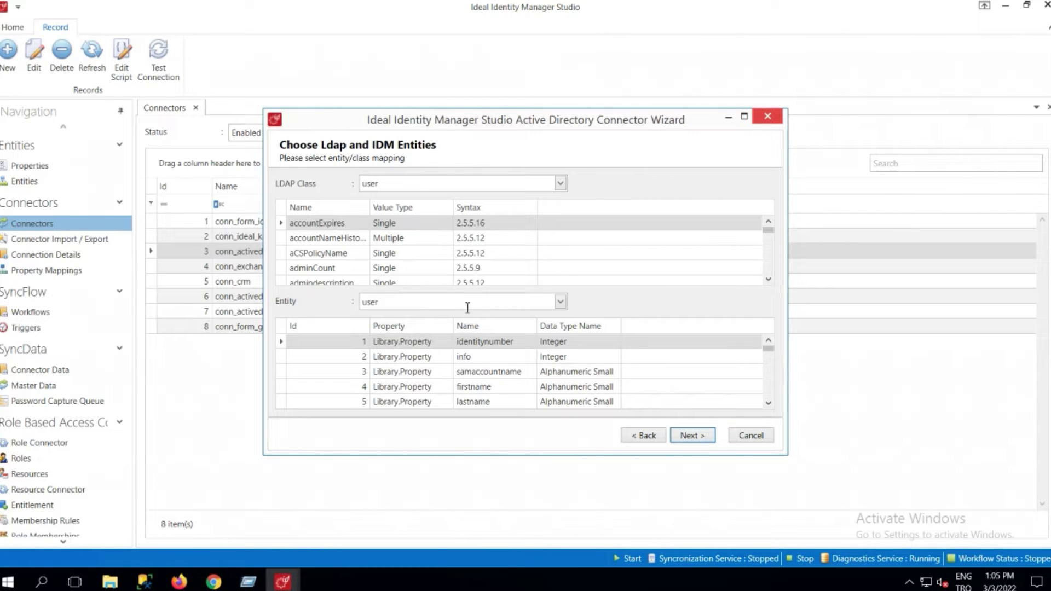
Keep the user entity mapping and personel_ou as the container property with the FQDN value type.
left_click(560, 302)
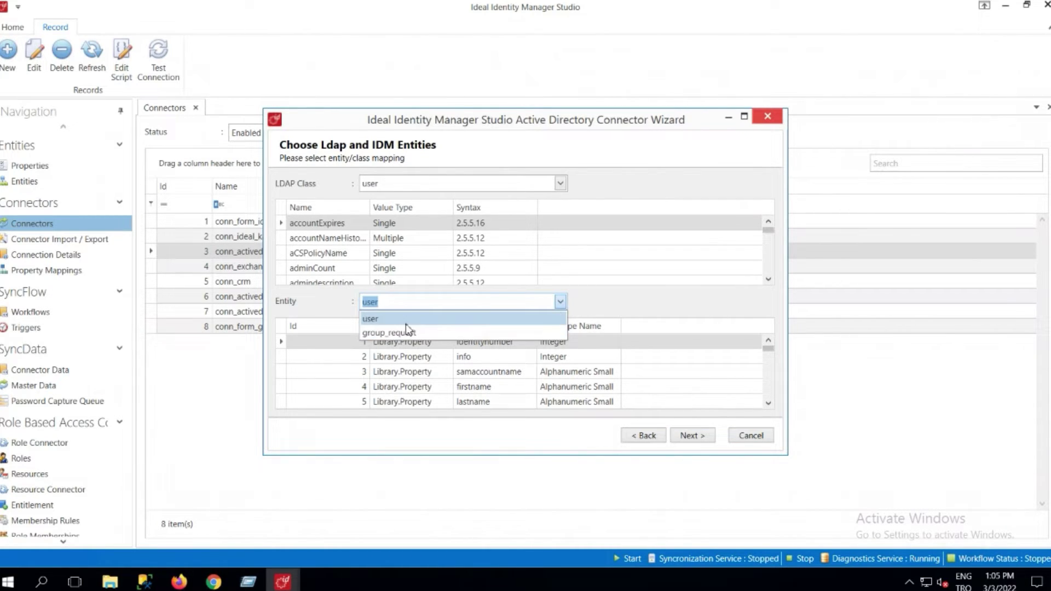
left_click(560, 302)
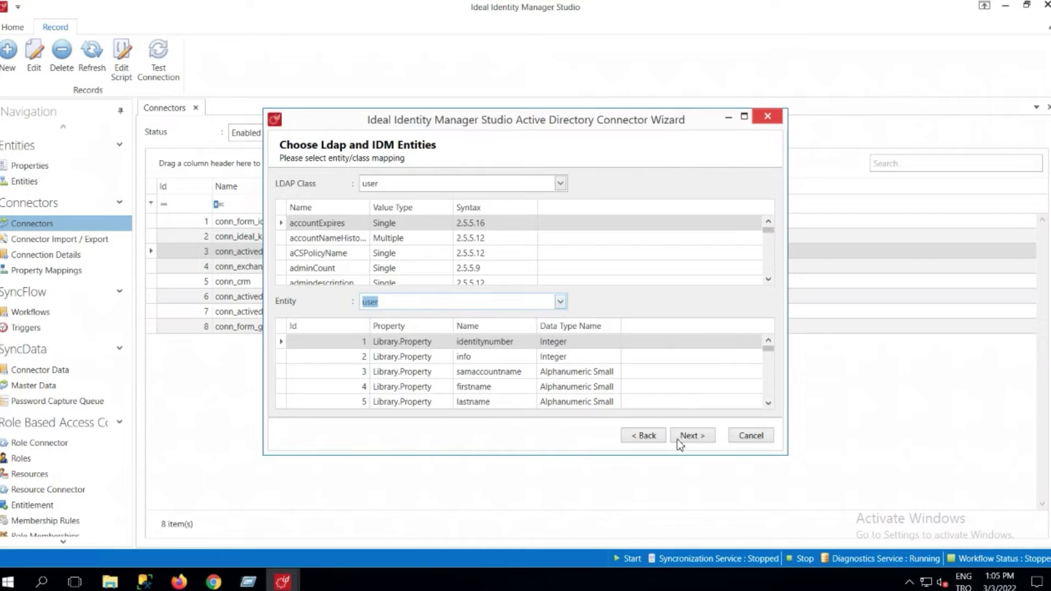
left_click(694, 440)
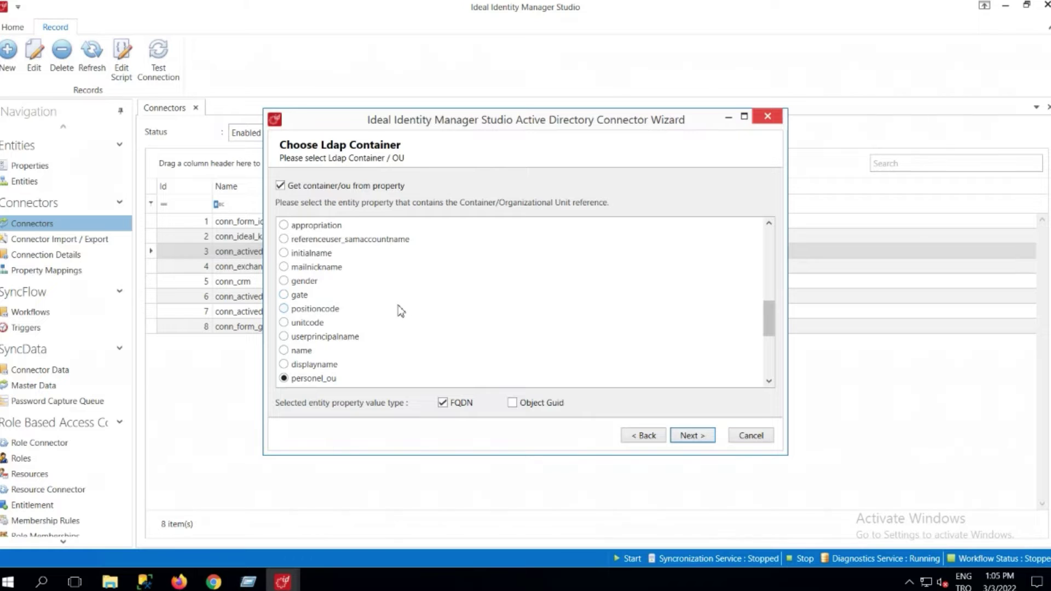
scroll(393, 316, "down", 1)
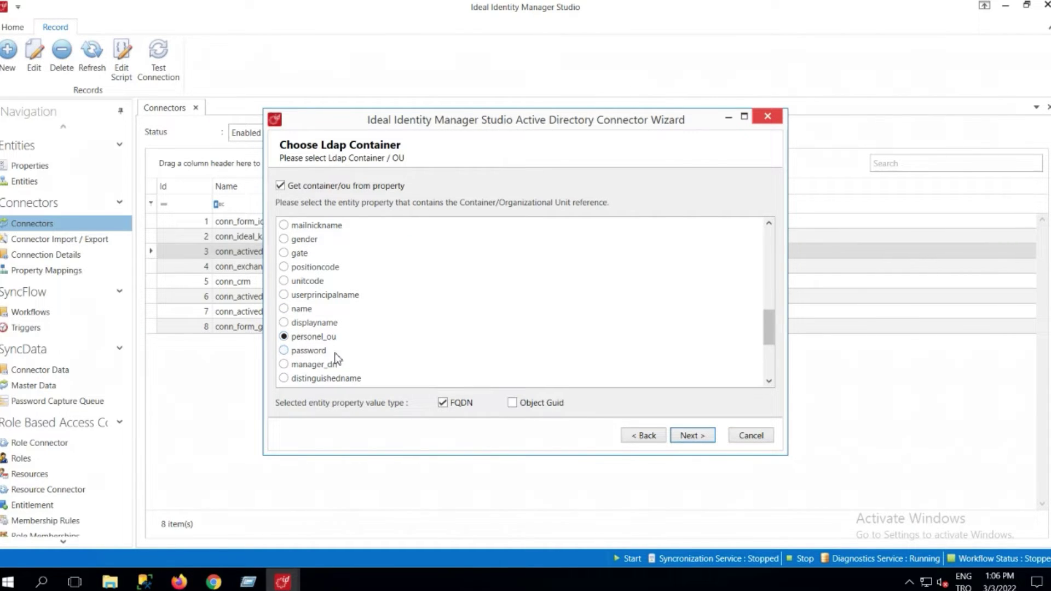
left_click(683, 441)
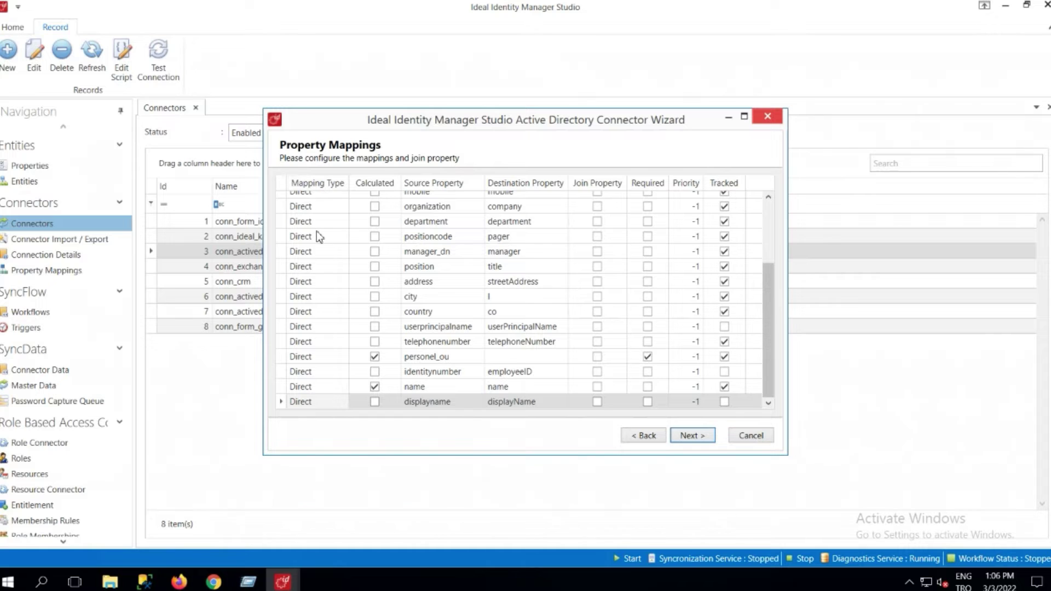
Review the property mappings, keeping displayname's mapping type as Direct and distinguishedname marked as calculated.
scroll(317, 231, "up", 3)
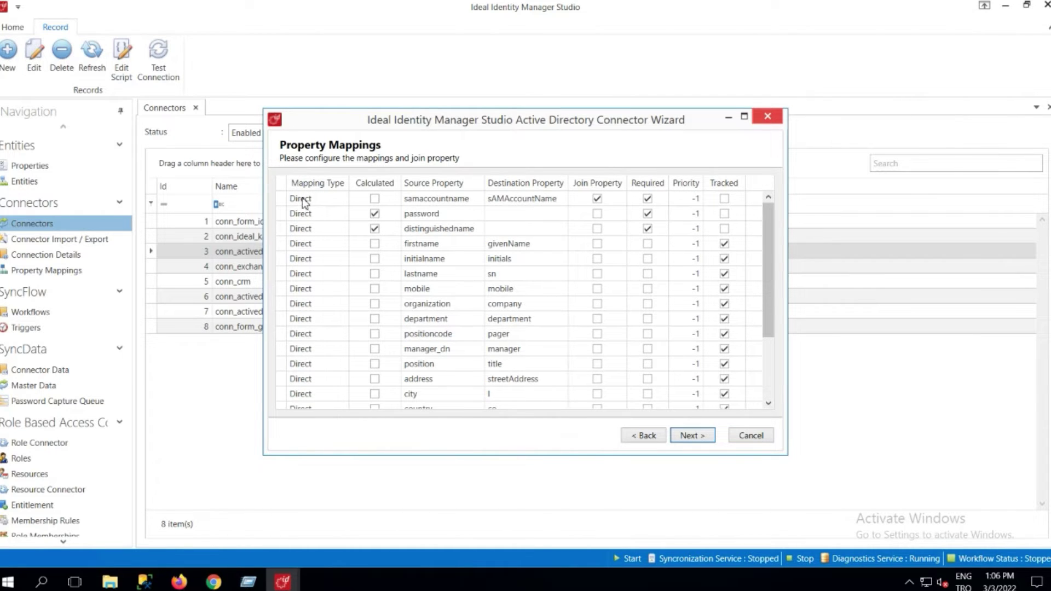
scroll(313, 208, "down", 3)
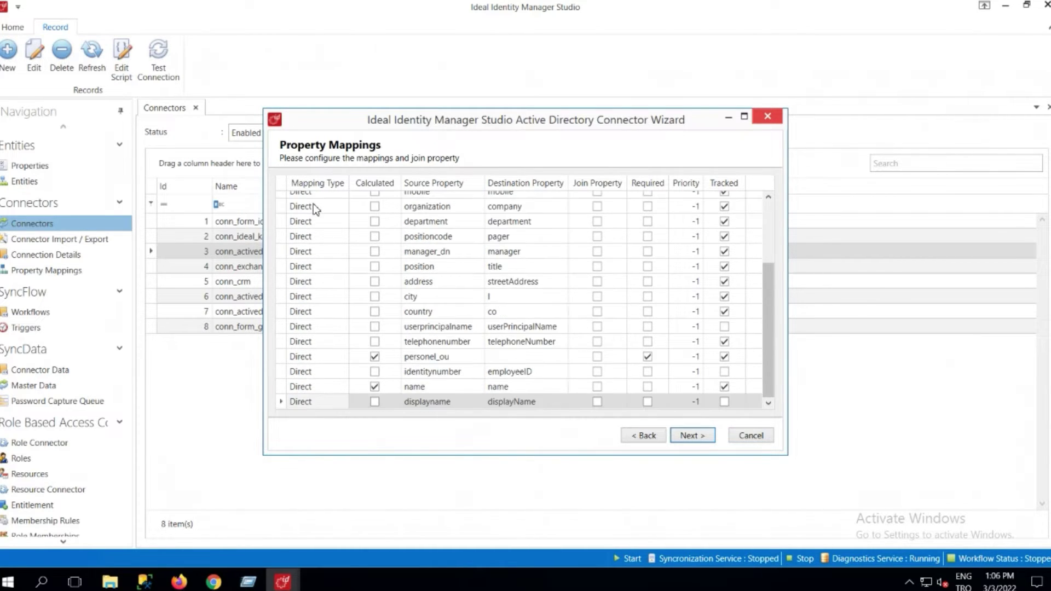
left_click(326, 404)
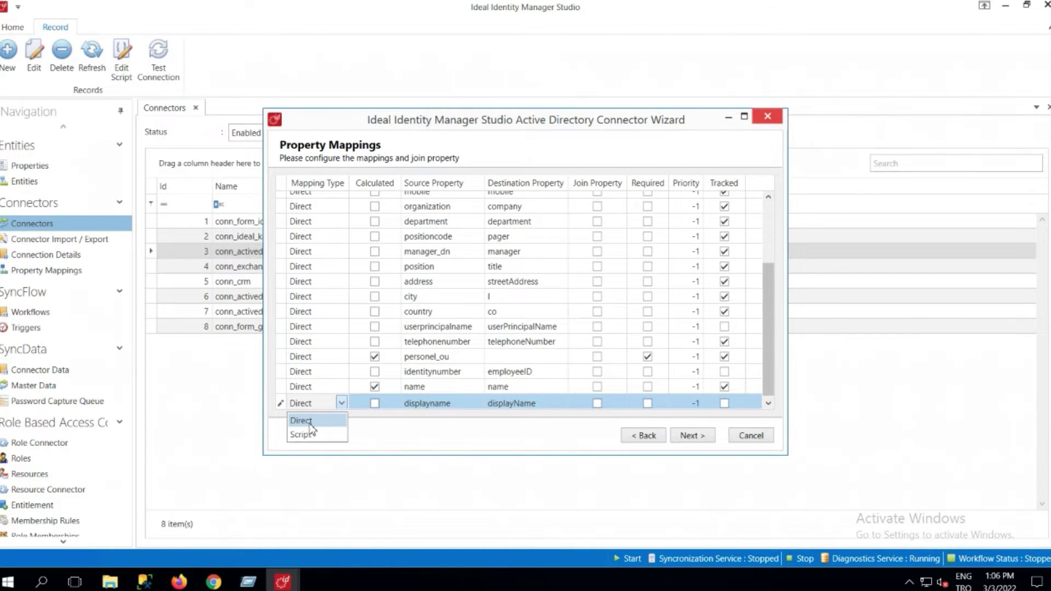
left_click(317, 422)
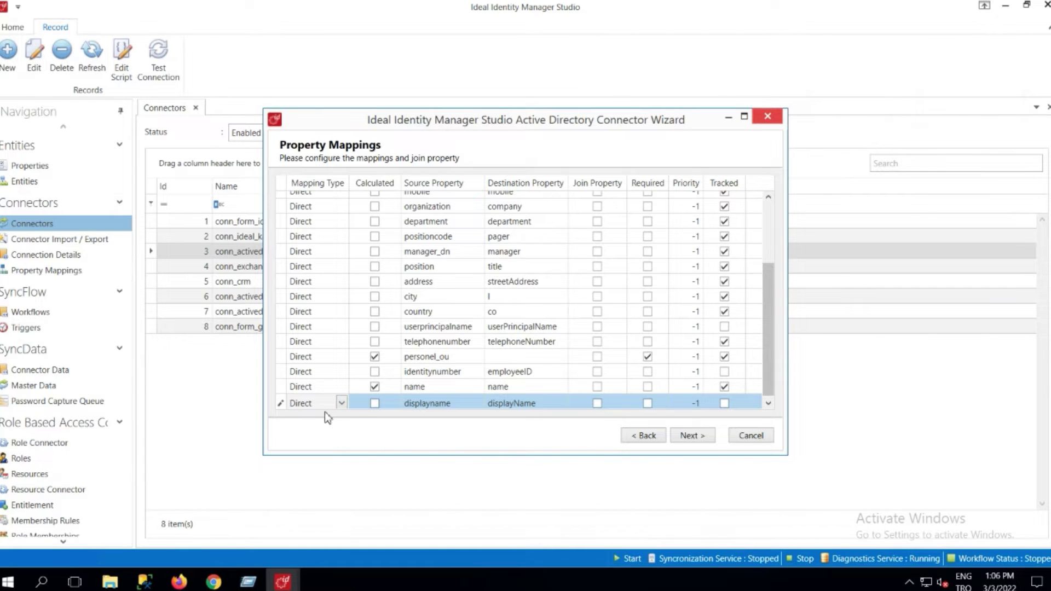
scroll(349, 306, "up", 3)
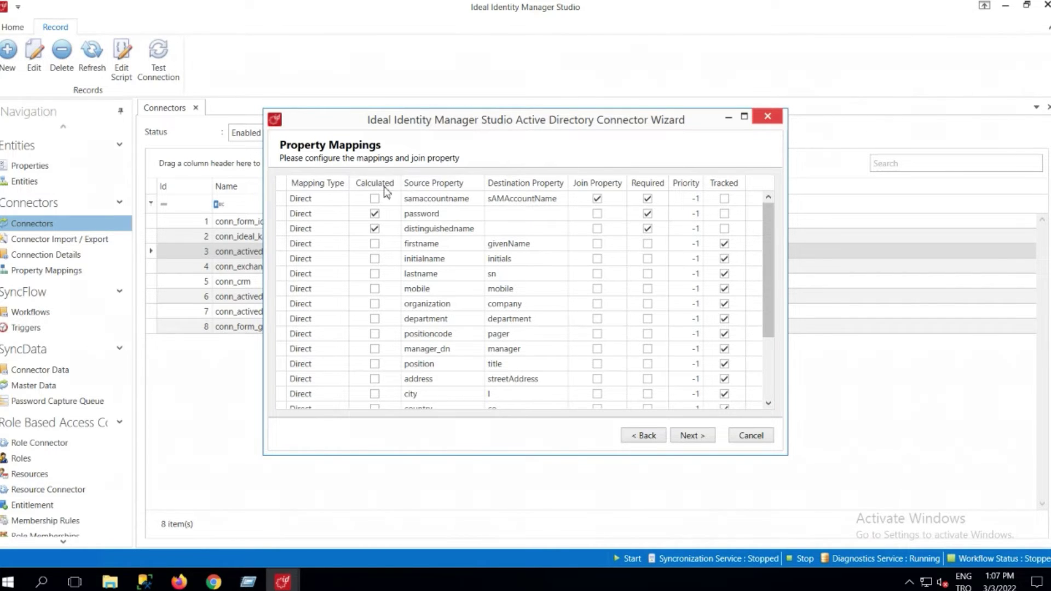
left_click(374, 228)
left_click(375, 227)
left_click(705, 435)
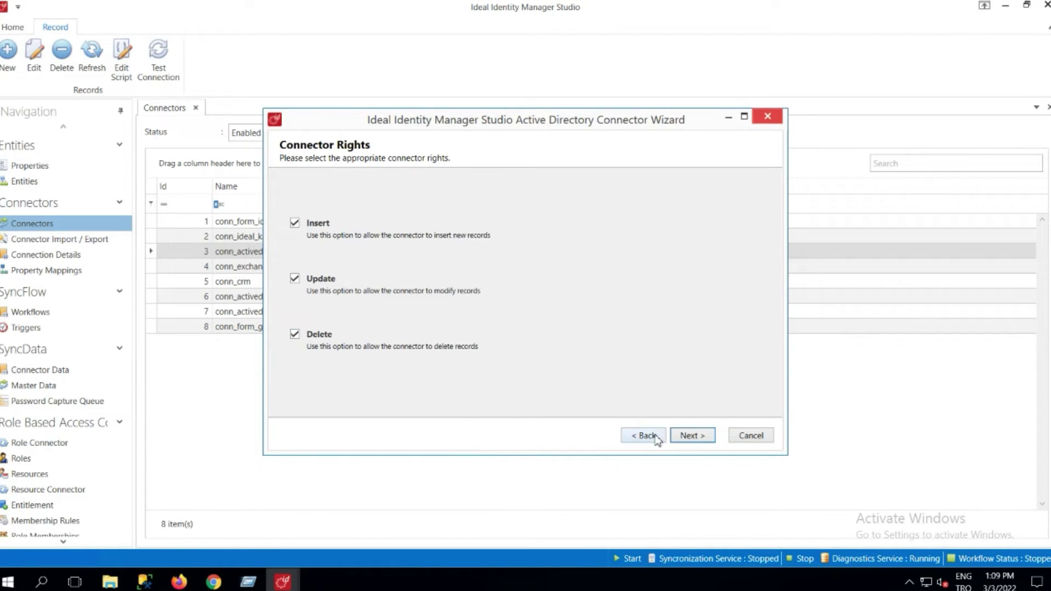
Keep the connector's Insert, Update and Delete rights and leave all hashing options disabled.
left_click(687, 436)
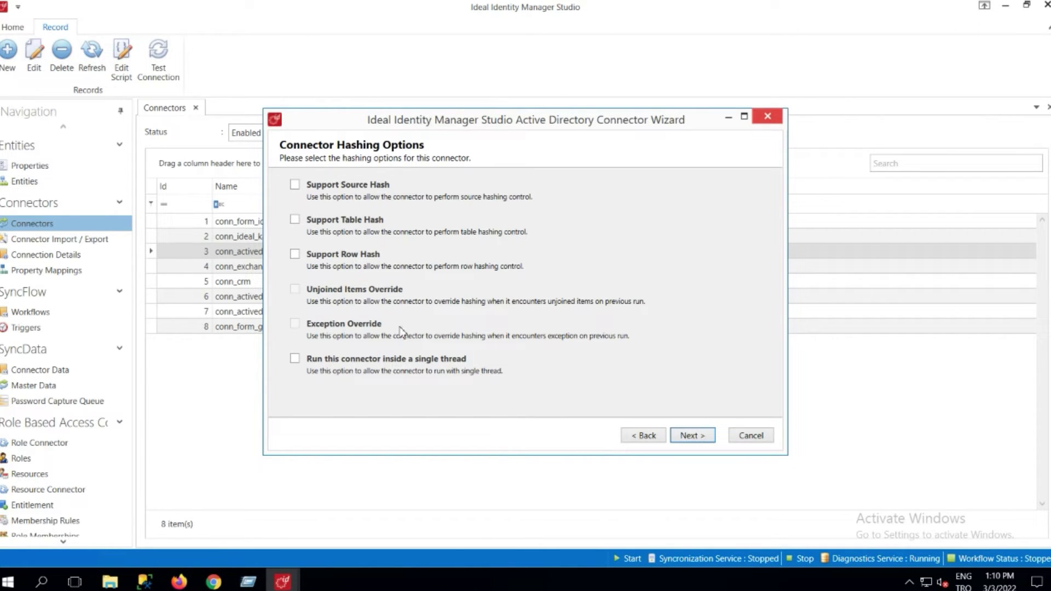
left_click(688, 430)
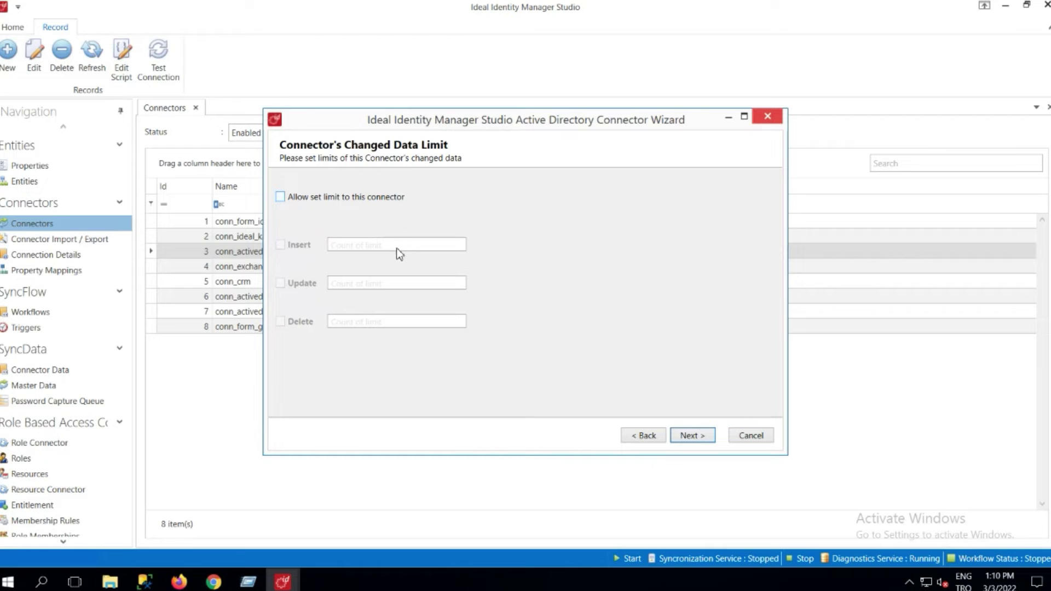
Try a changed-data limit of 101 for Delete, and turn the connector's limit option back off.
left_click(280, 197)
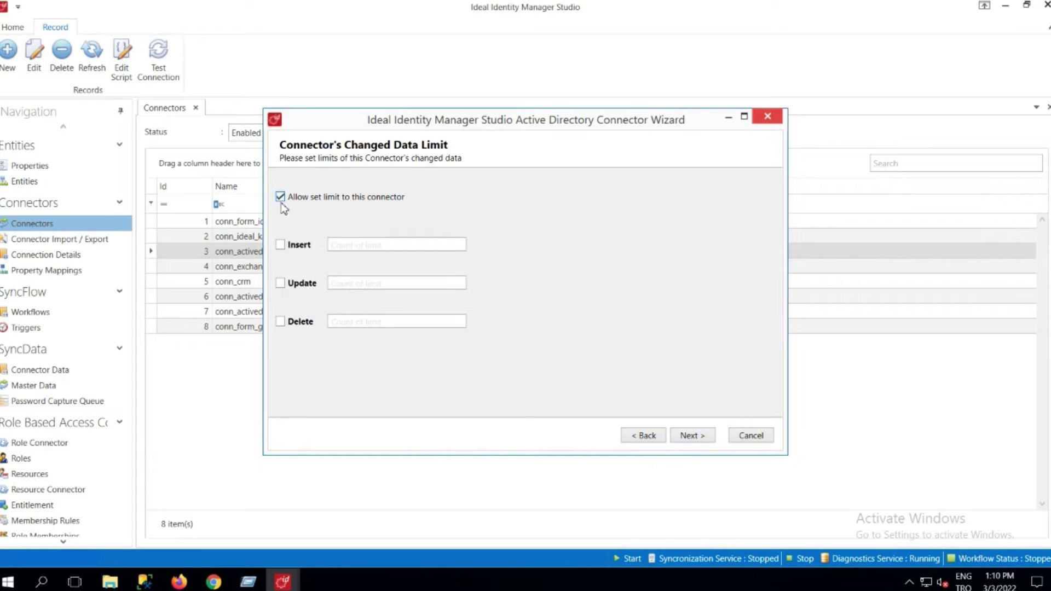
left_click(280, 322)
left_click(369, 323)
type("101")
left_click(281, 197)
Leave the data filter empty, keep the connector name conn_activedirectory and finish the wizard.
left_click(691, 435)
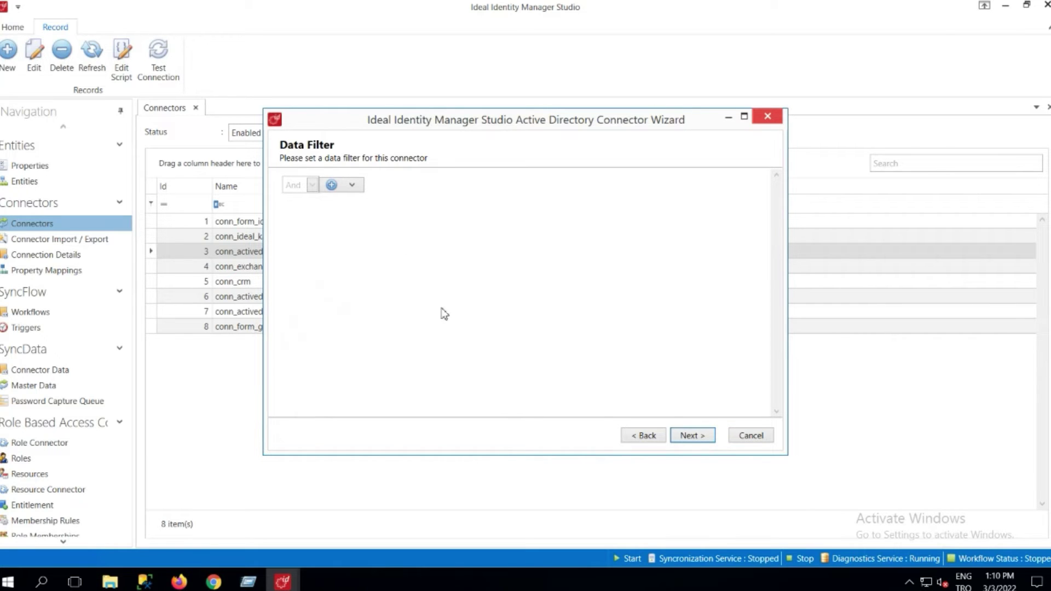
left_click(689, 436)
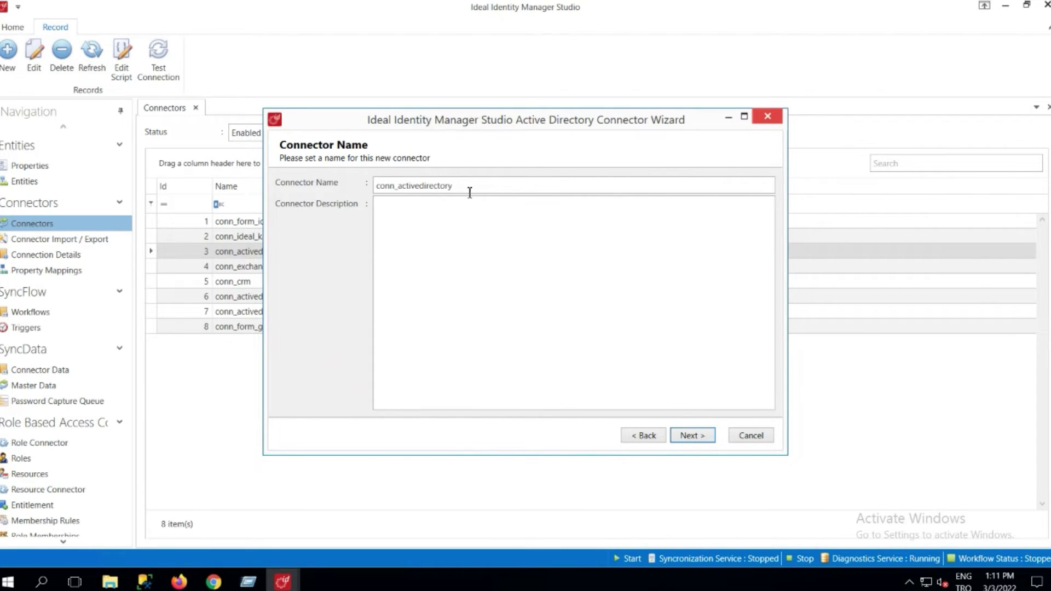
double_click(405, 187)
left_click(440, 283)
left_click(689, 436)
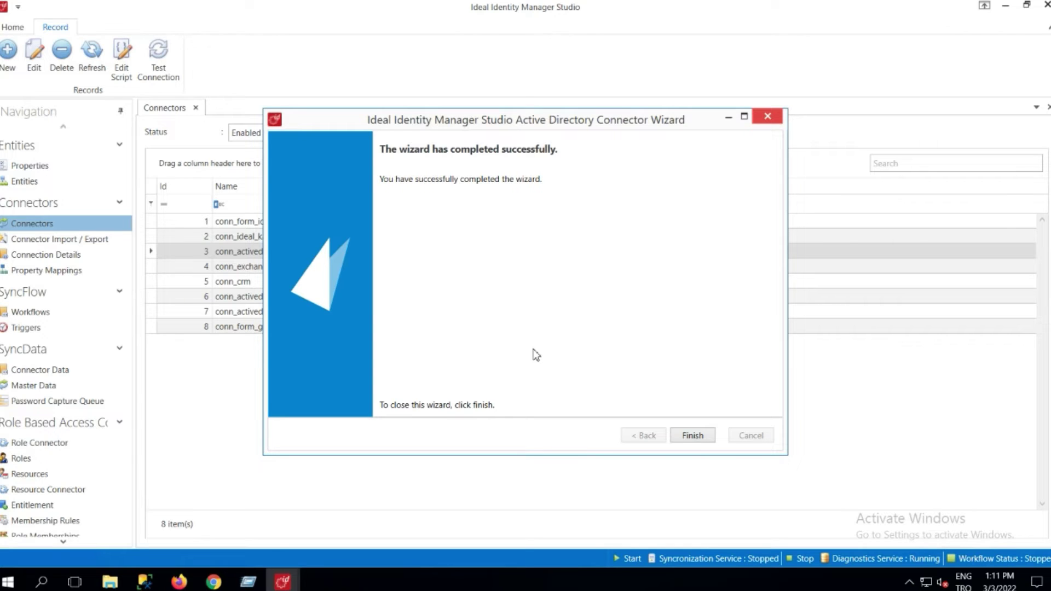
left_click(693, 436)
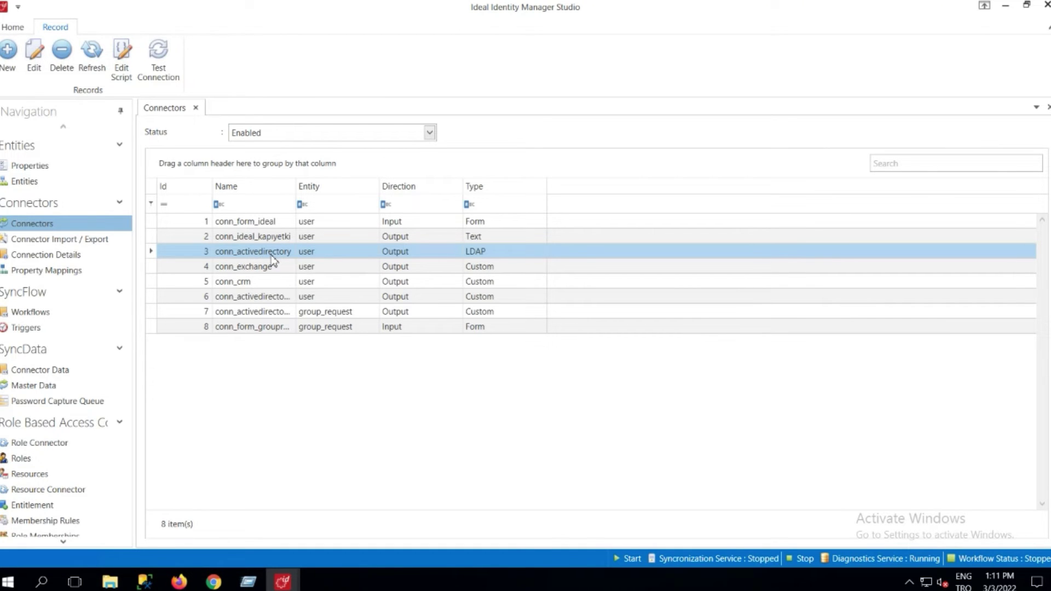
Open the script of the conn_activedirectory connector and expand its Definitions and Connector Methods regions.
left_click(124, 77)
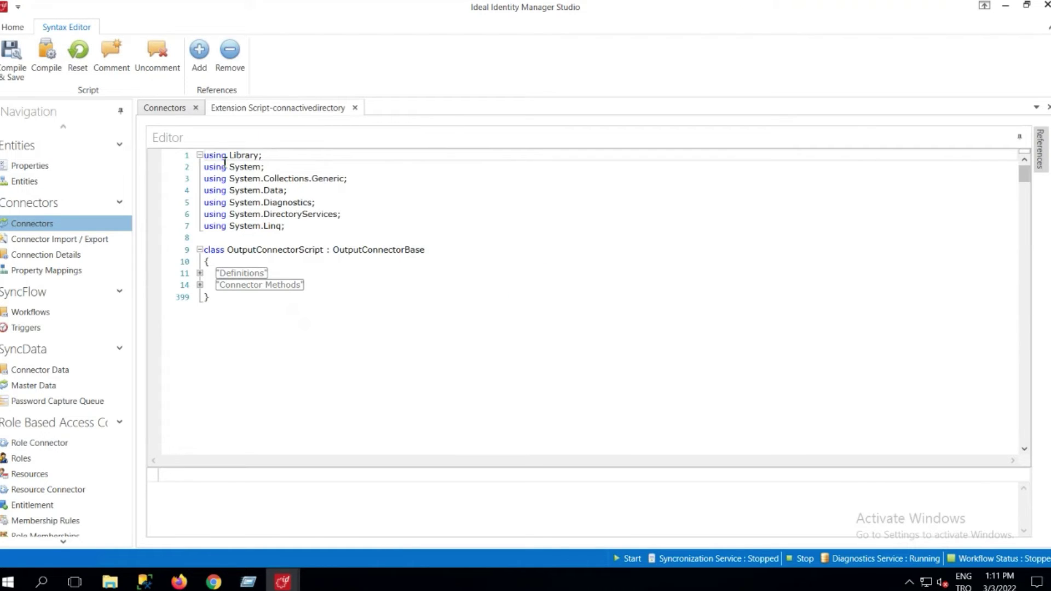
left_click(200, 273)
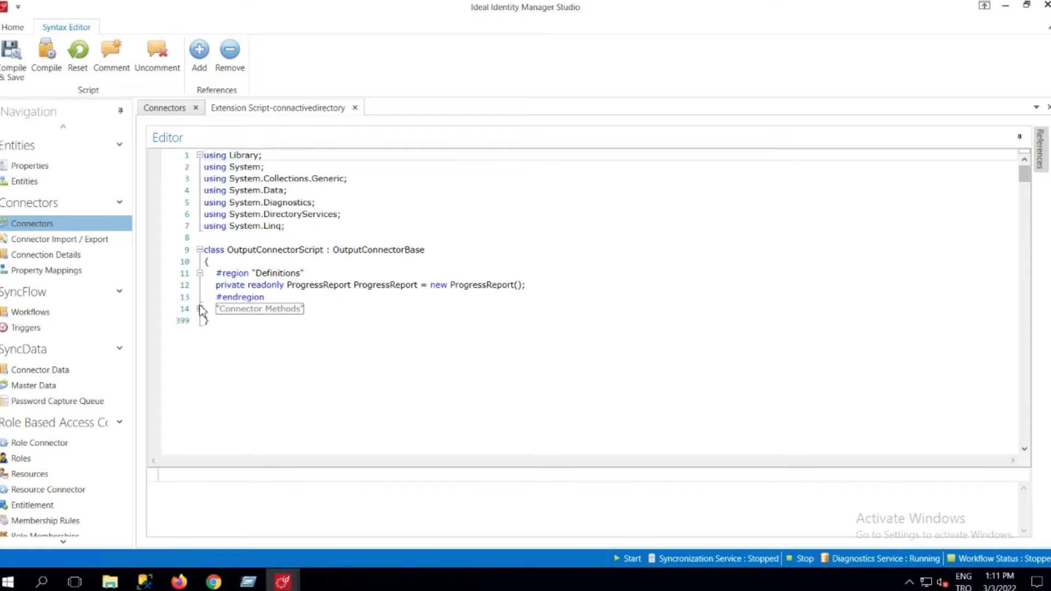
left_click(200, 309)
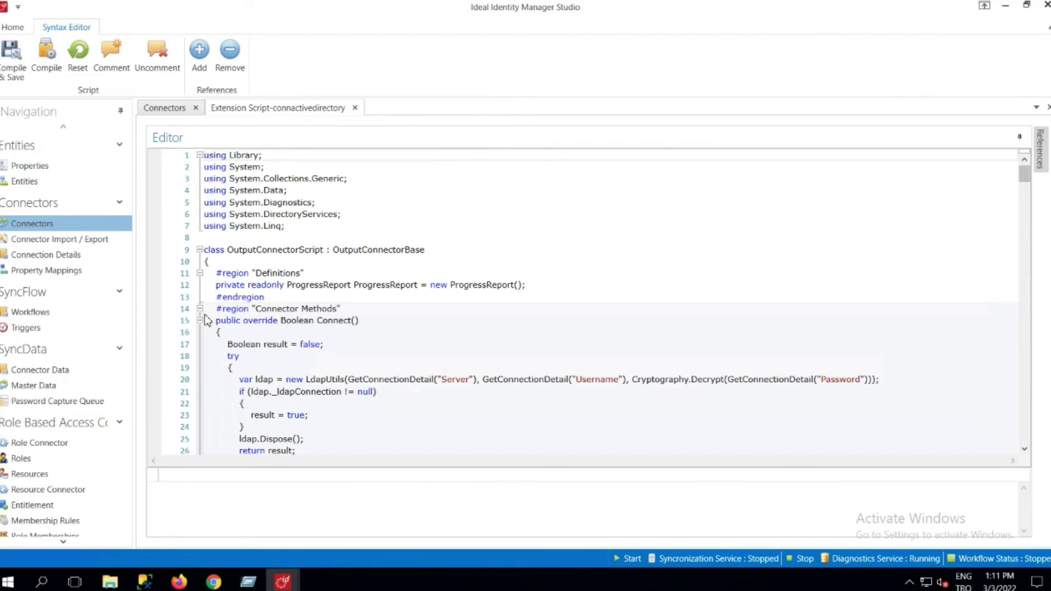
Examine the script's Connect and ProcessData methods, its insert, update and delete operations, and the helper methods through GetPropertyValueByName.
scroll(346, 287, "down", 2)
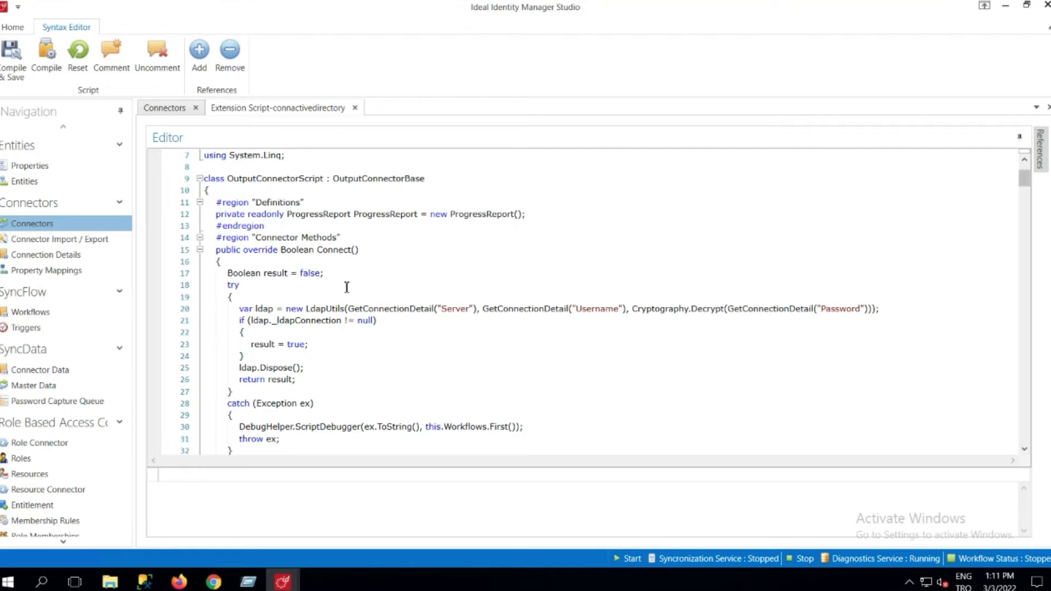
scroll(346, 287, "down", 10)
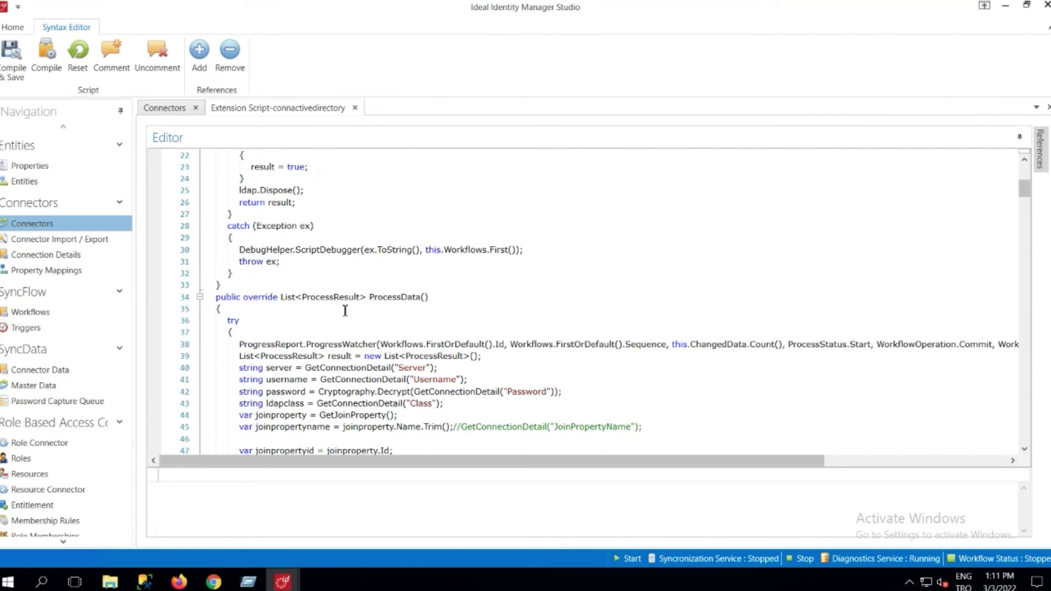
scroll(346, 283, "down", 9)
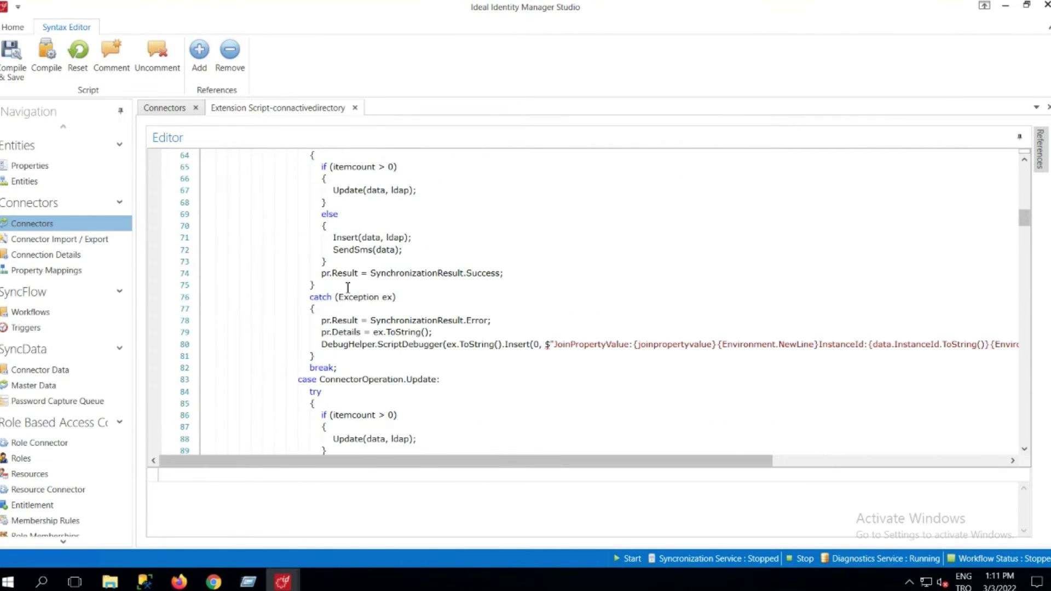
scroll(348, 287, "down", 4)
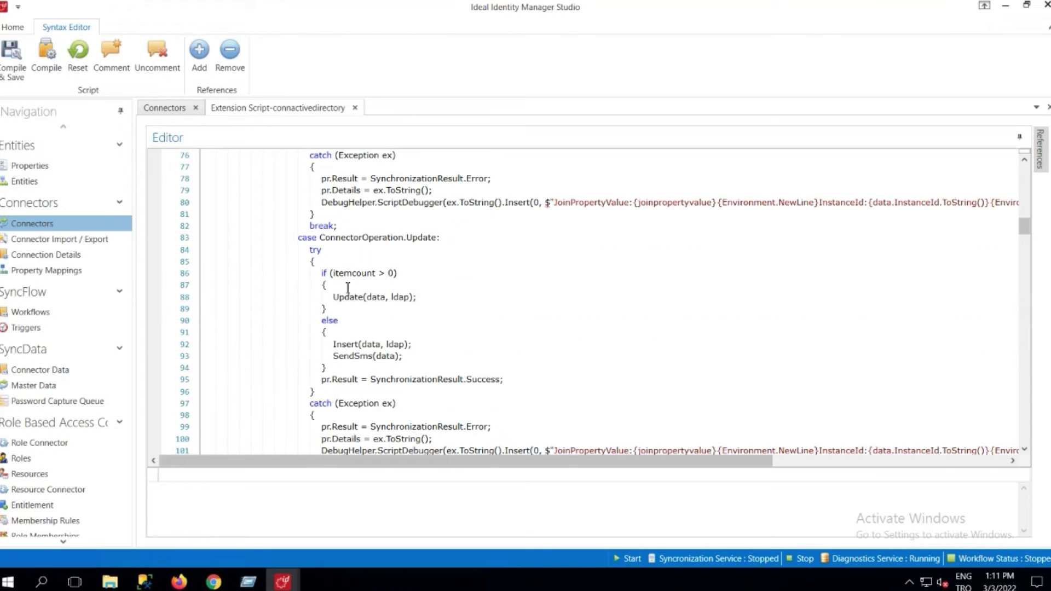
scroll(348, 287, "down", 8)
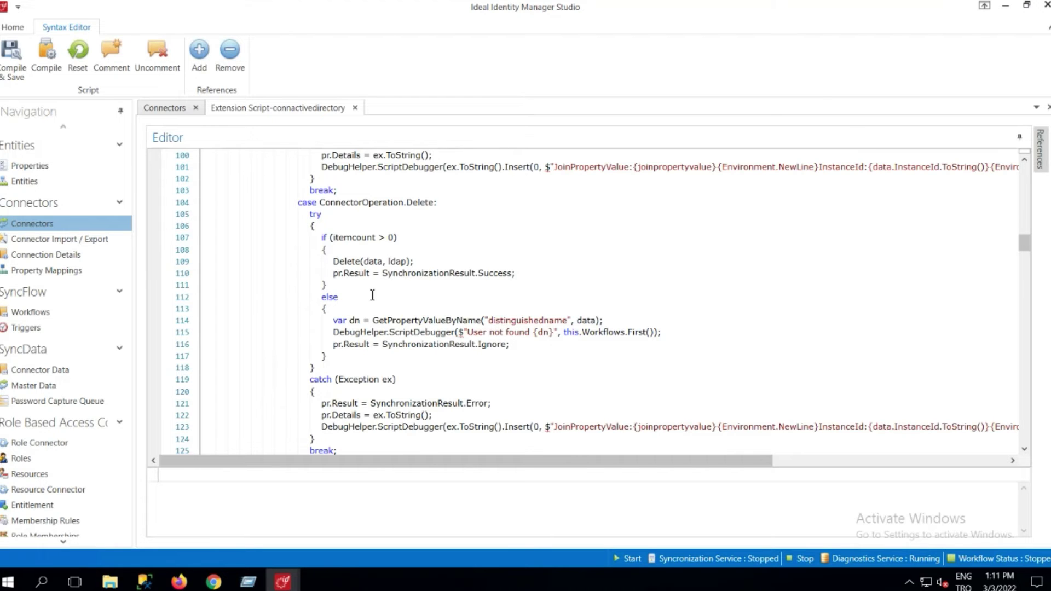
scroll(348, 287, "down", 12)
scroll(361, 315, "down", 20)
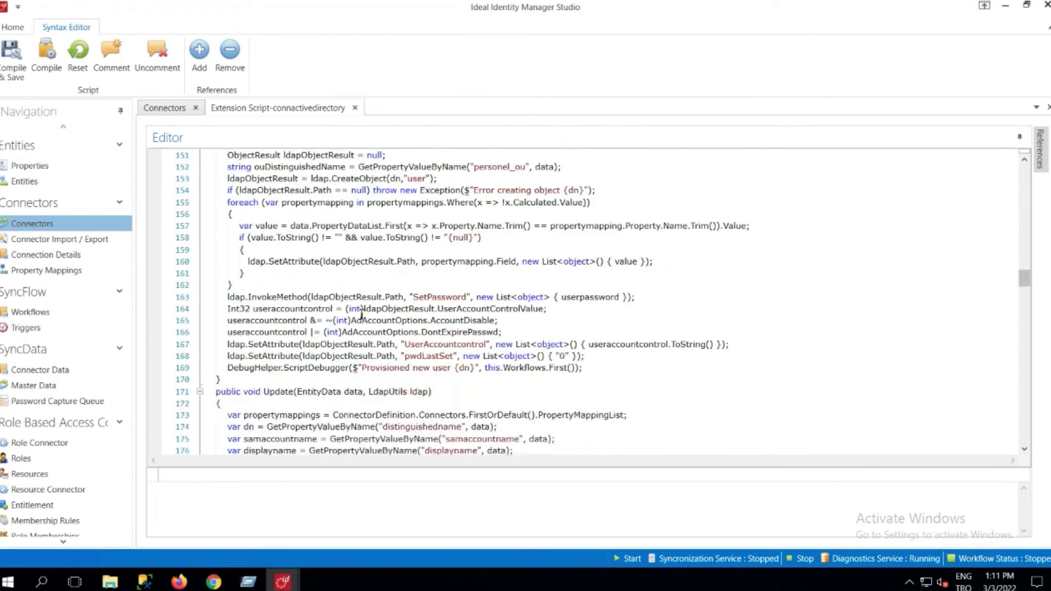
scroll(361, 316, "down", 13)
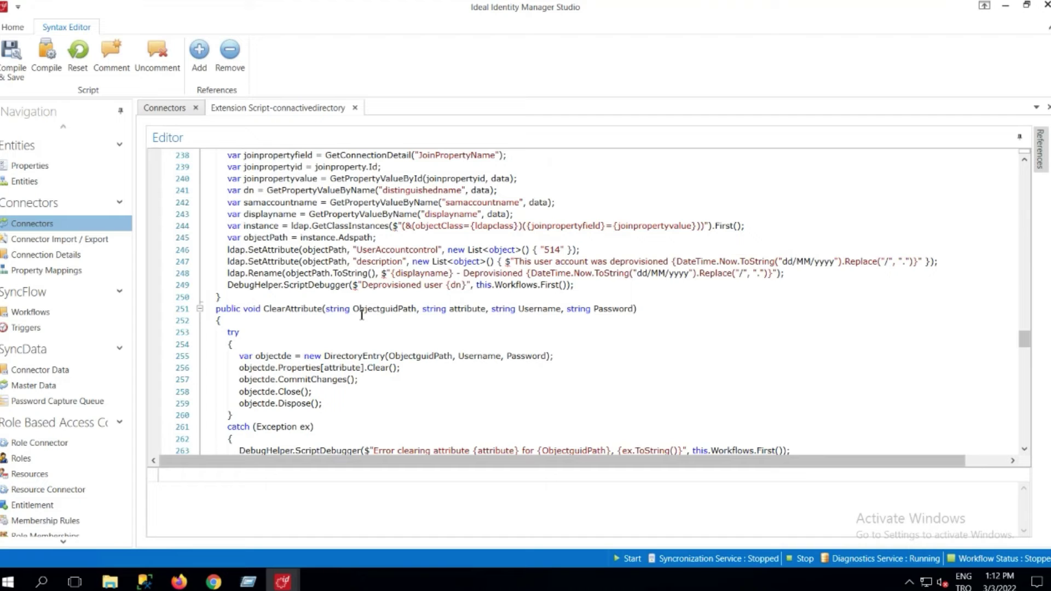
scroll(361, 315, "down", 20)
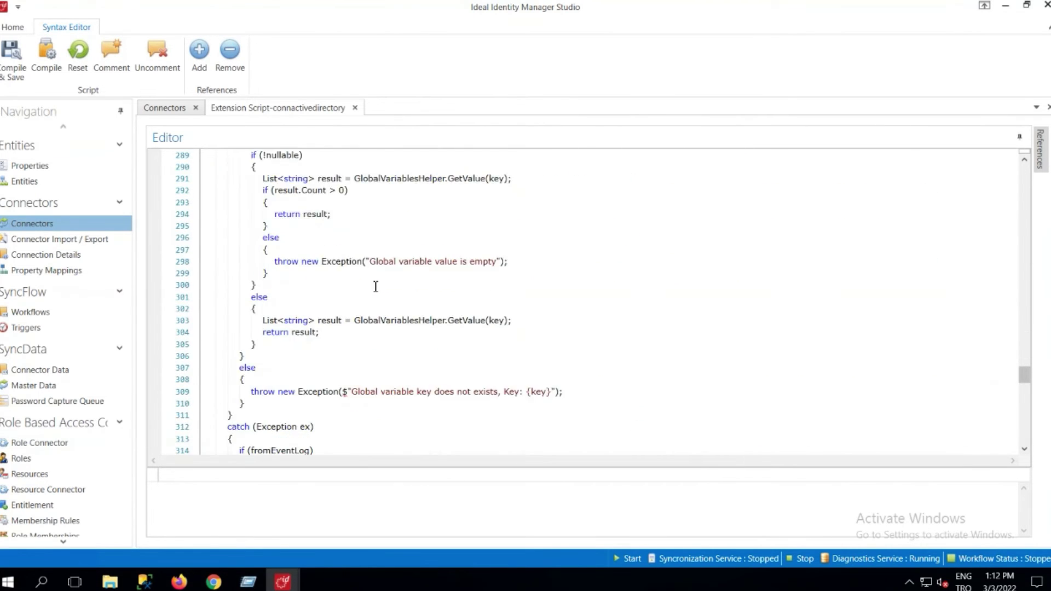
scroll(371, 287, "down", 5)
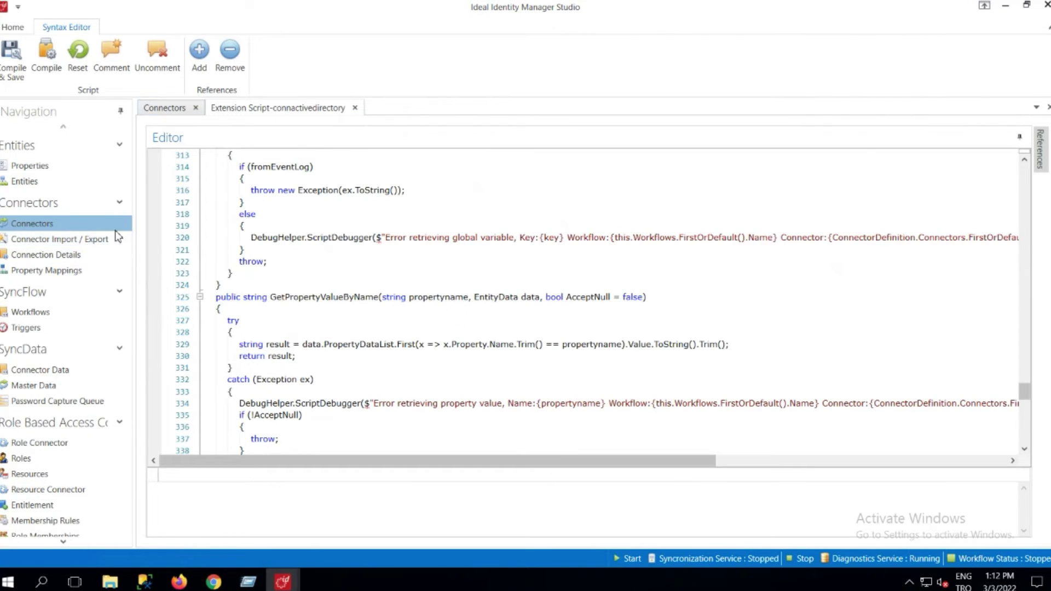
View the connector import/export wizard past its welcome page and cancel it without importing or exporting anything.
left_click(64, 242)
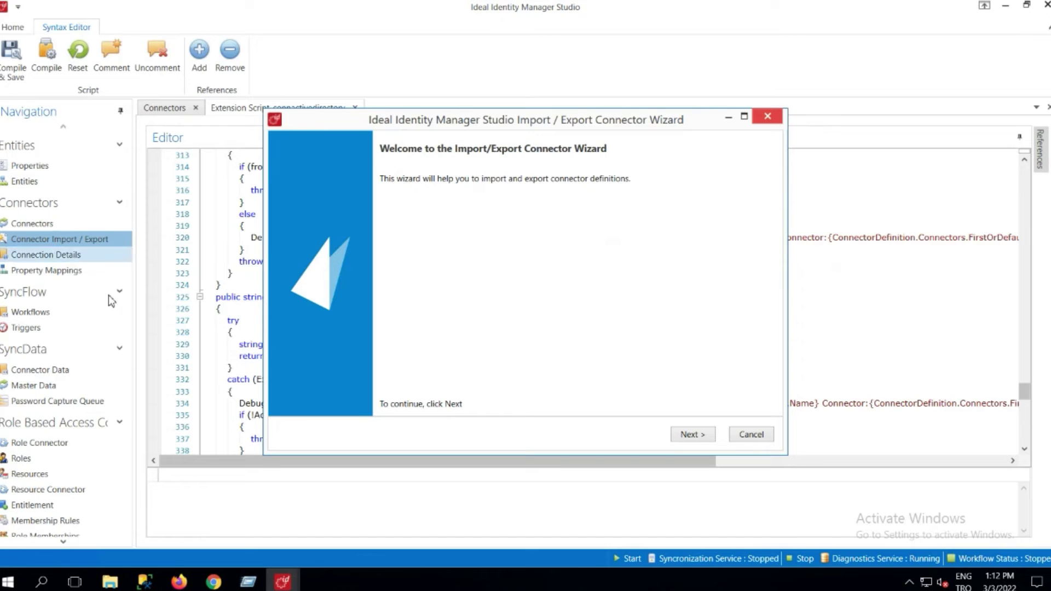
left_click(693, 434)
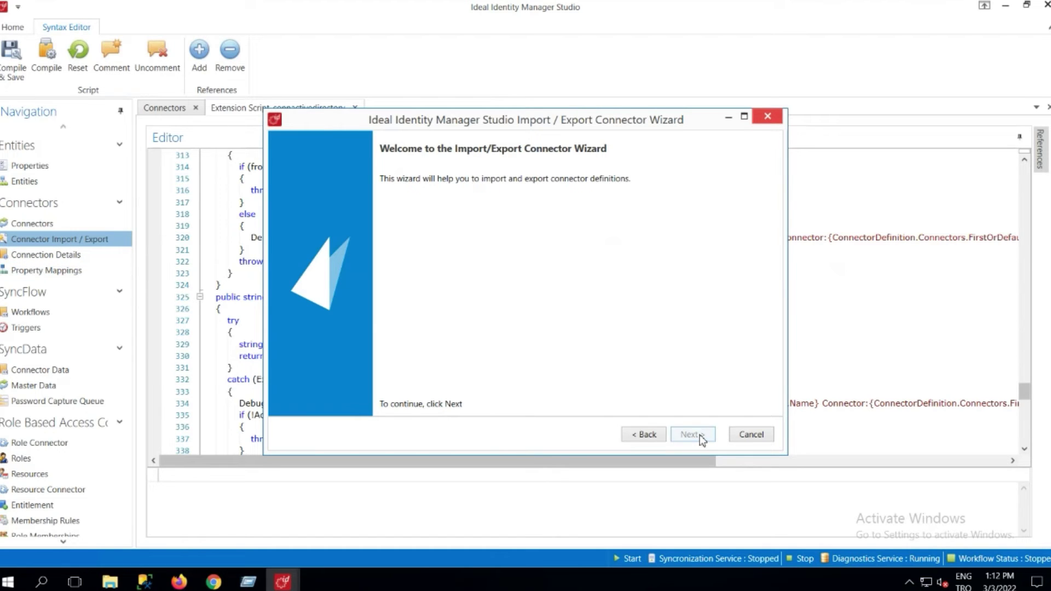
left_click(746, 434)
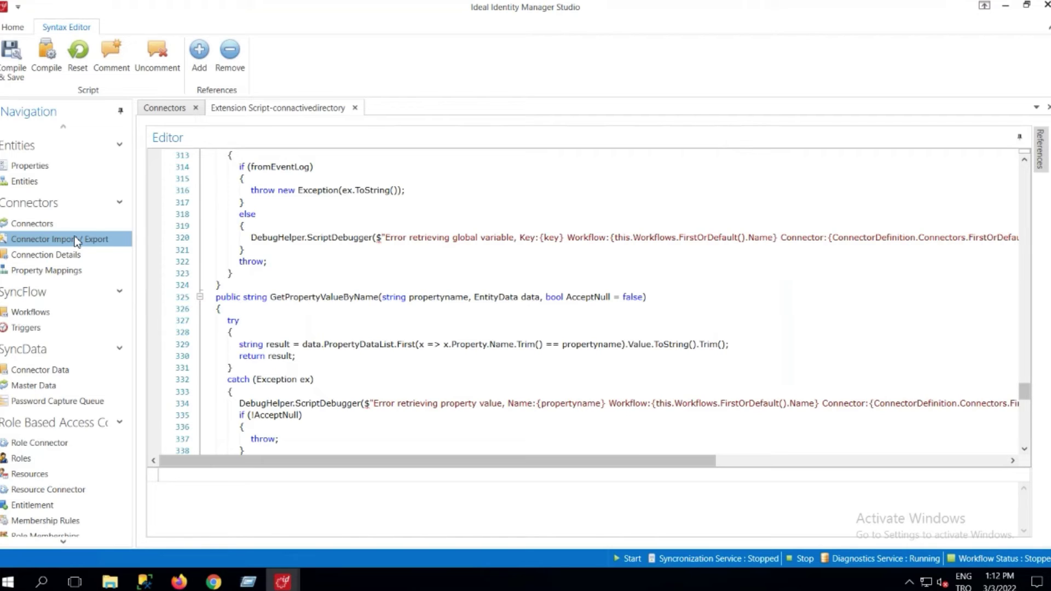
View the connection details of conn_form_ideal, and display the property mappings for conn_activedirectory.
left_click(47, 255)
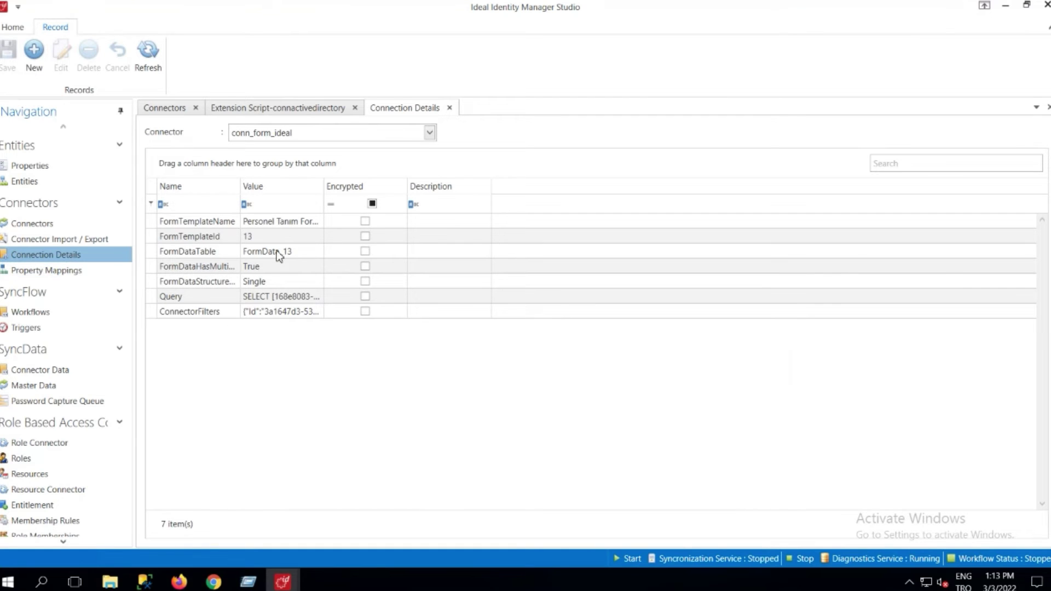
left_click(78, 273)
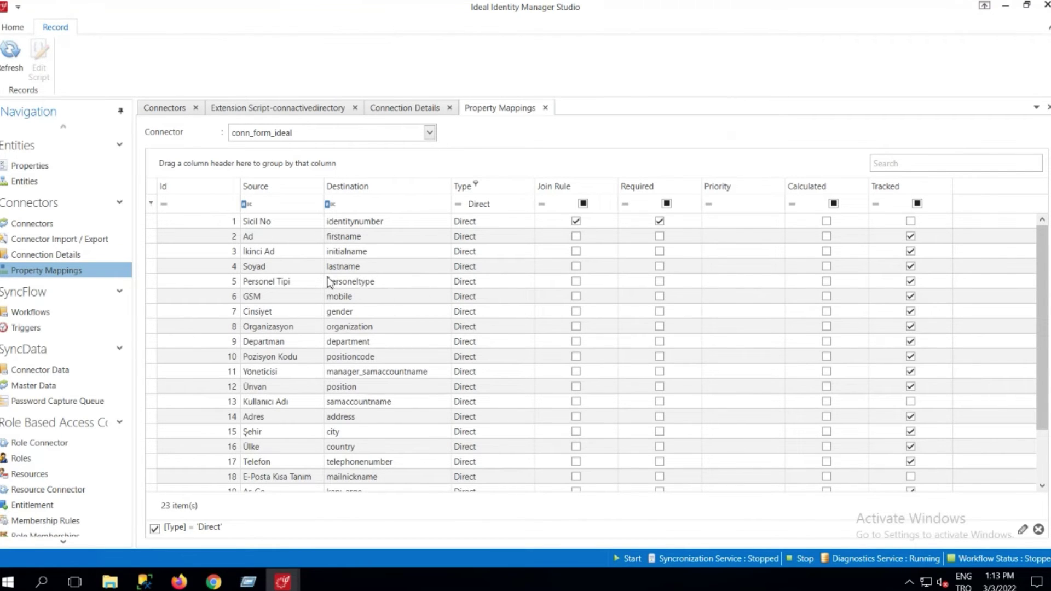
left_click(431, 136)
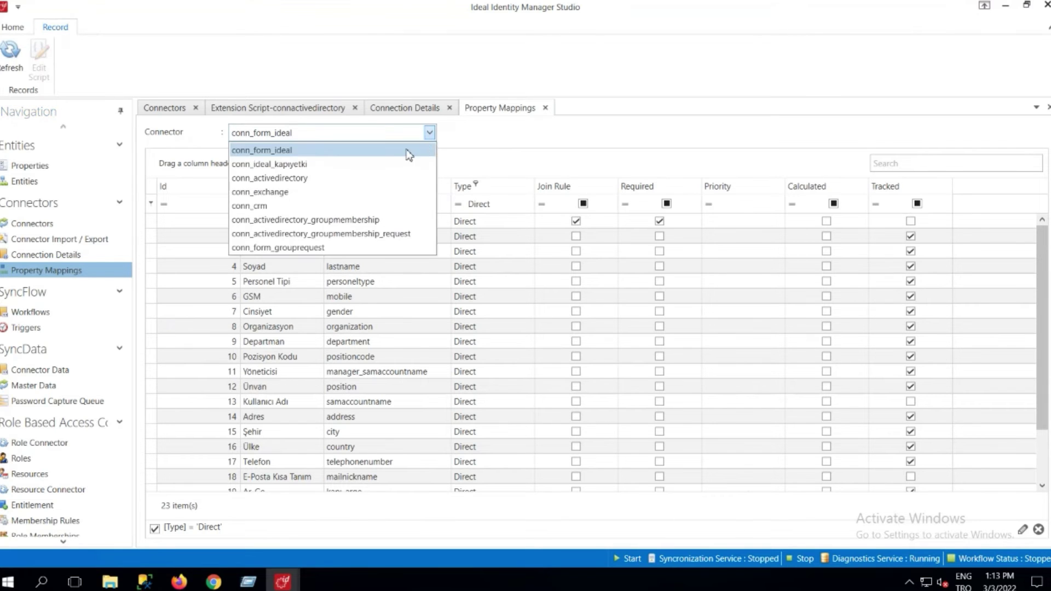
left_click(335, 179)
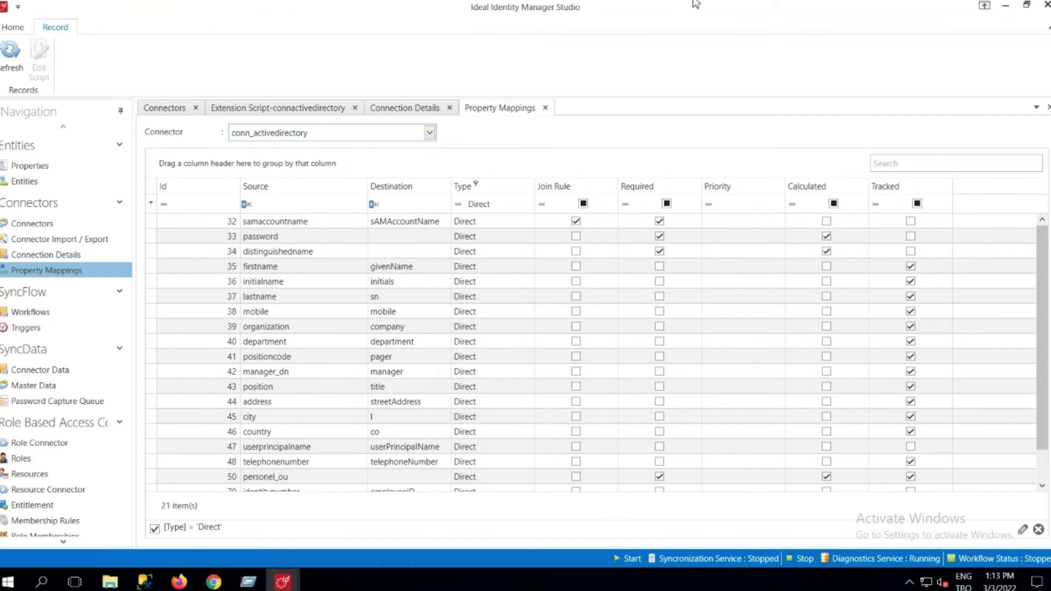
mouse_move(621, 3)
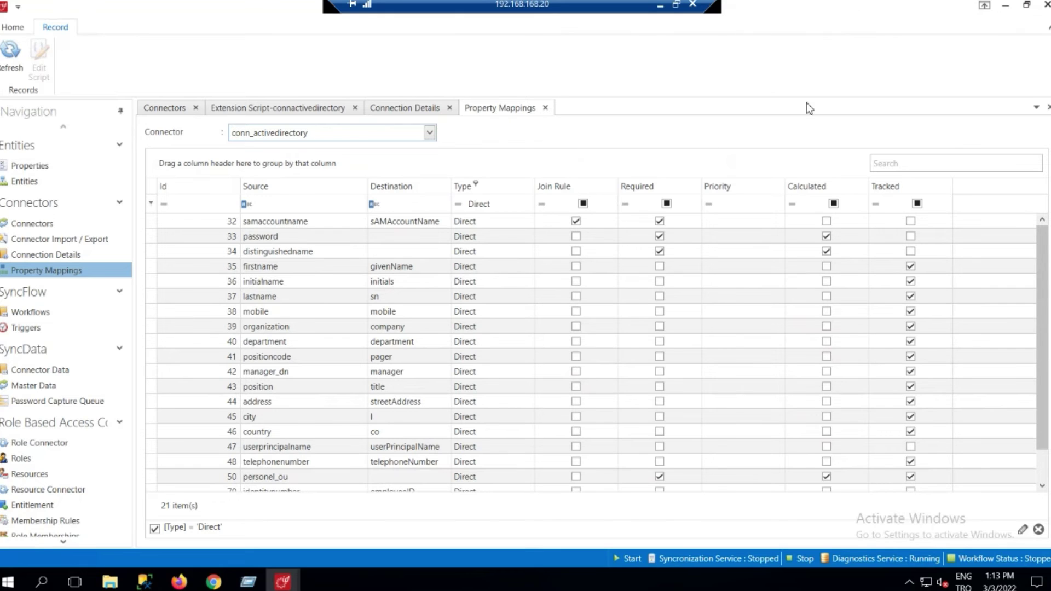
mouse_move(653, 3)
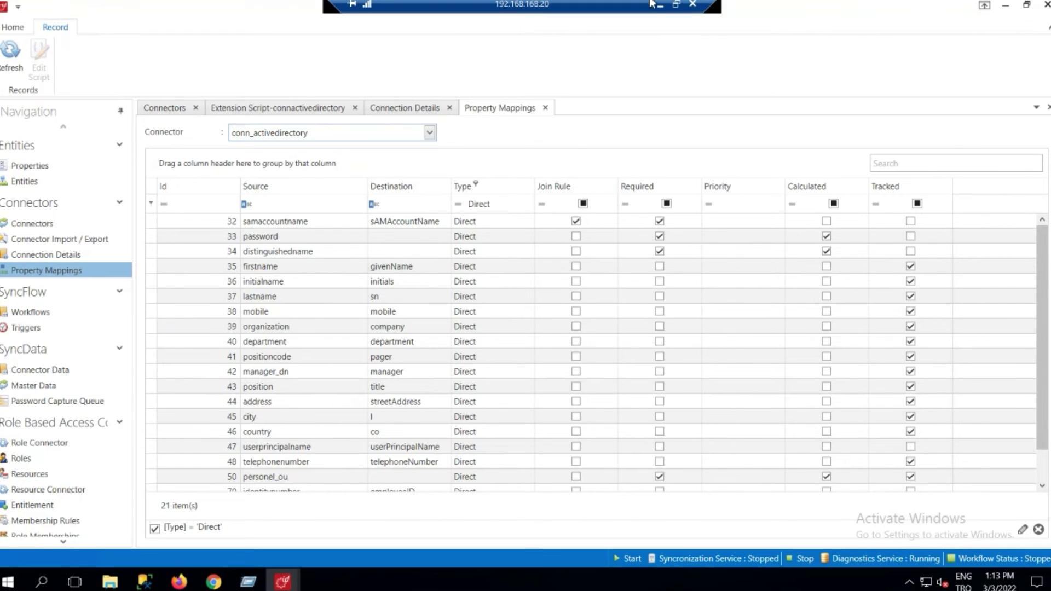